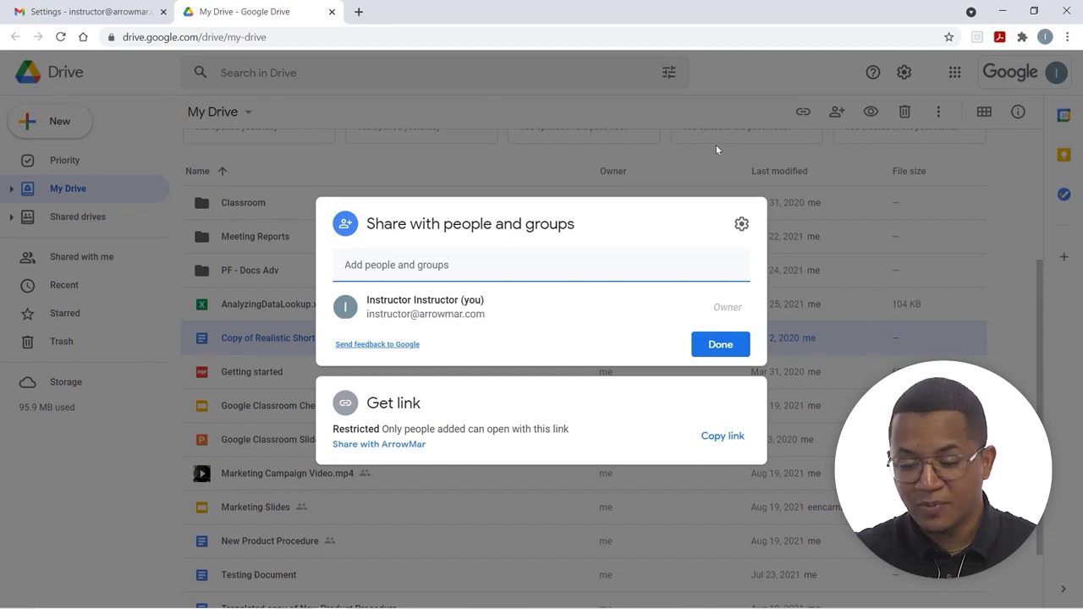
Step: Add two coworkers from the suggested contacts as recipients of the short story instructions document
type("eth")
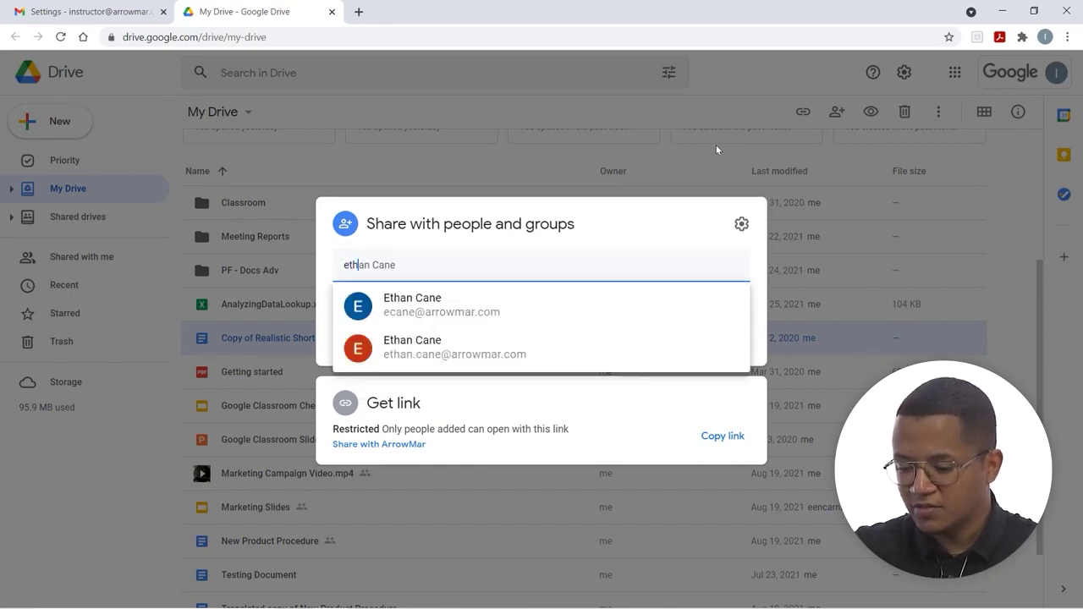
left_click(487, 303)
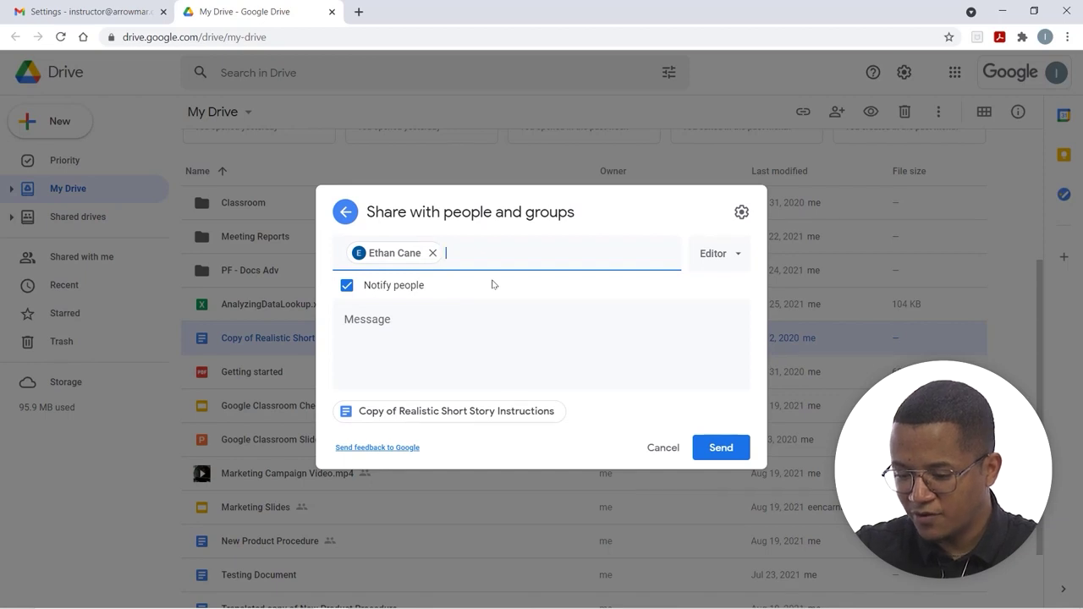
type("car")
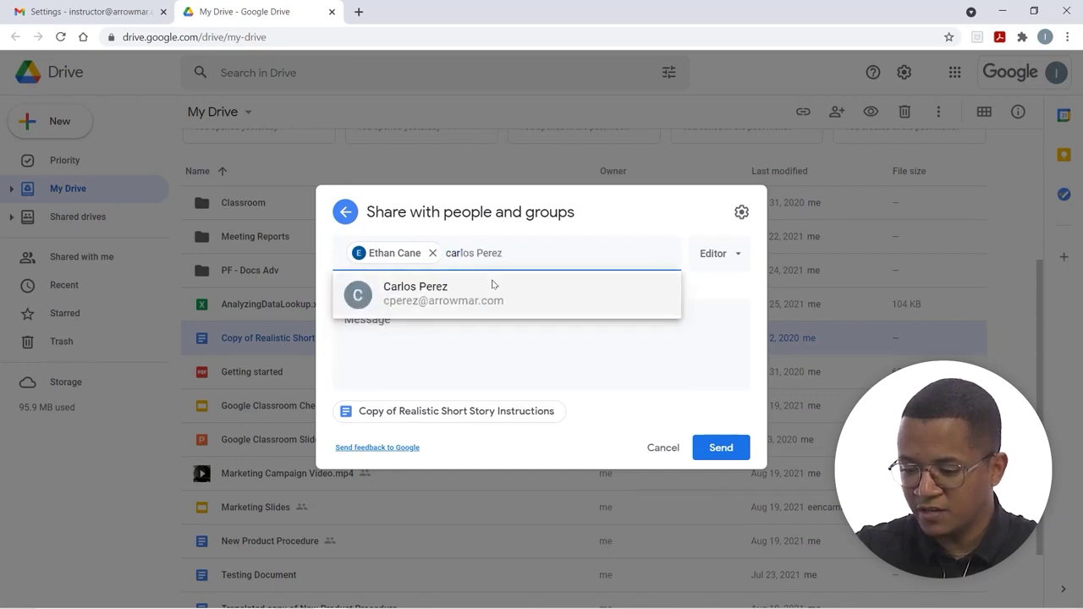
left_click(492, 287)
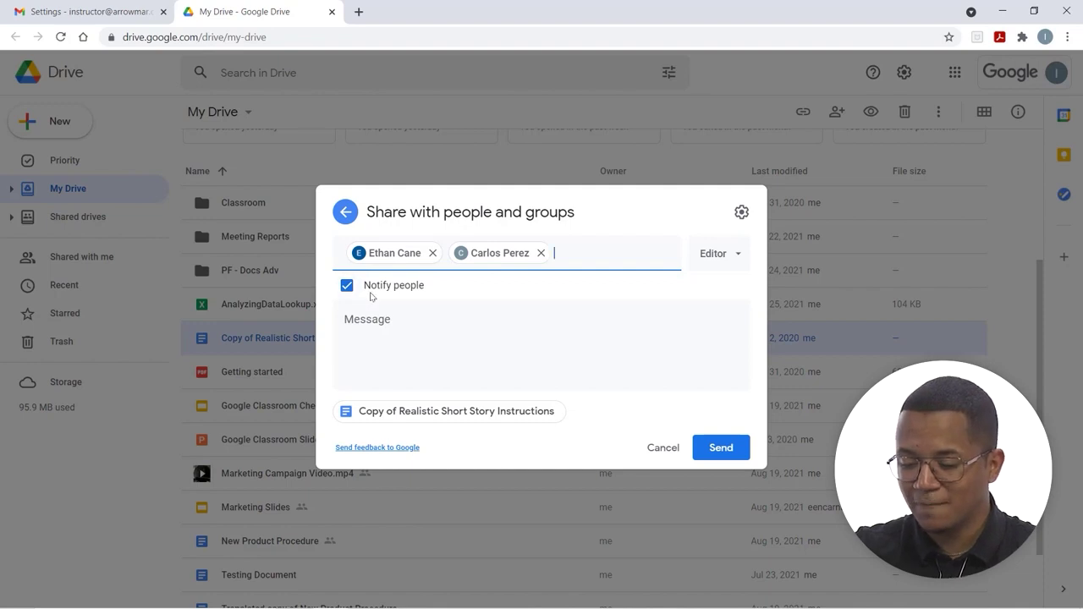
Step: Write the share message "Hey Could you all provide feedback on this instruction sheet"
left_click(409, 332)
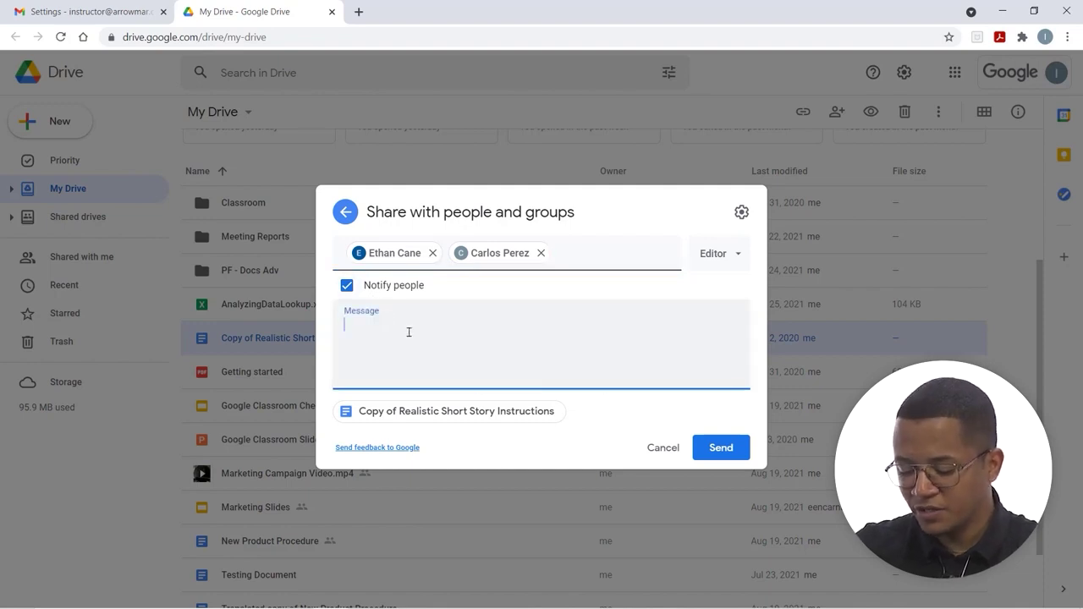
type("Hey Co")
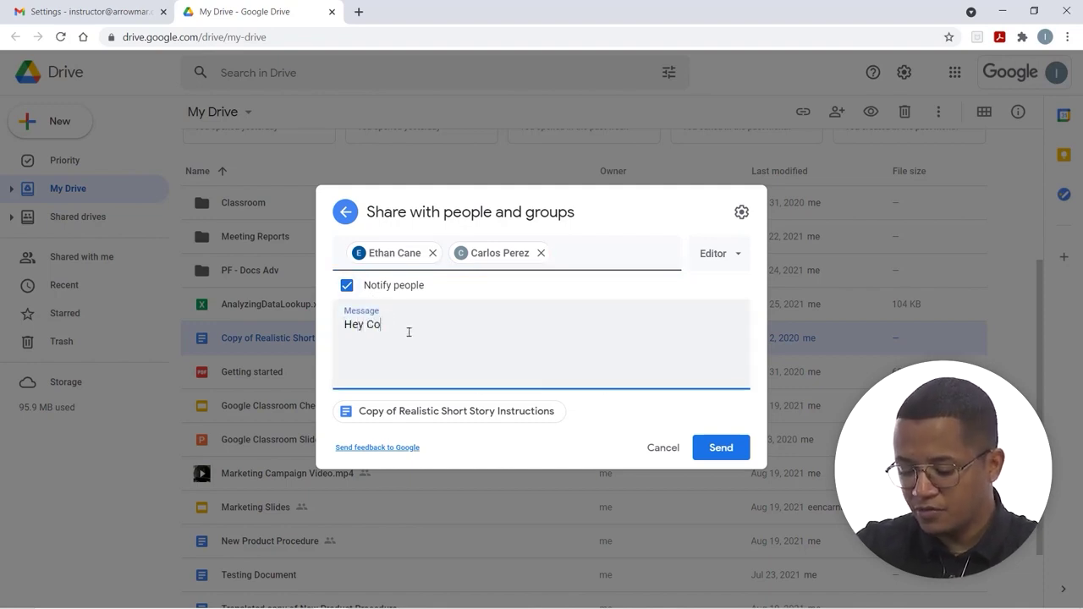
type("uld you all ")
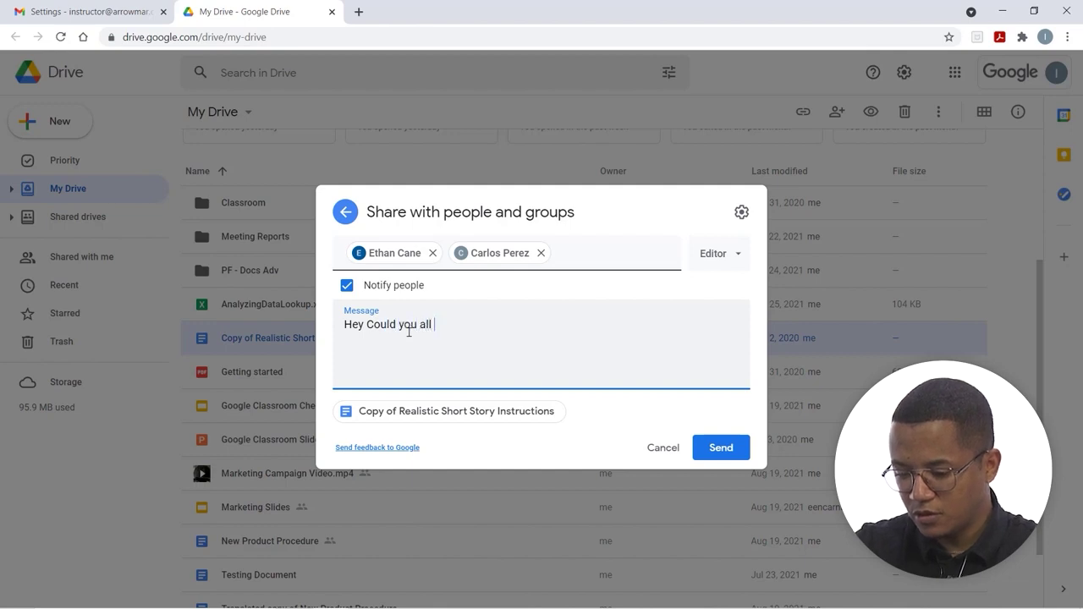
type("provide feedb")
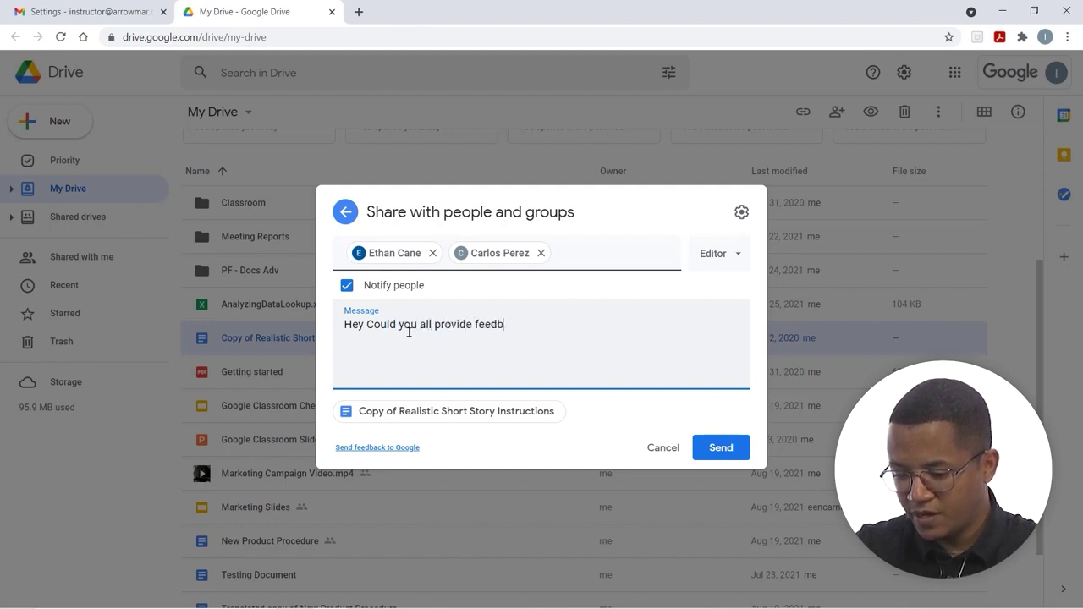
type("ack on this ")
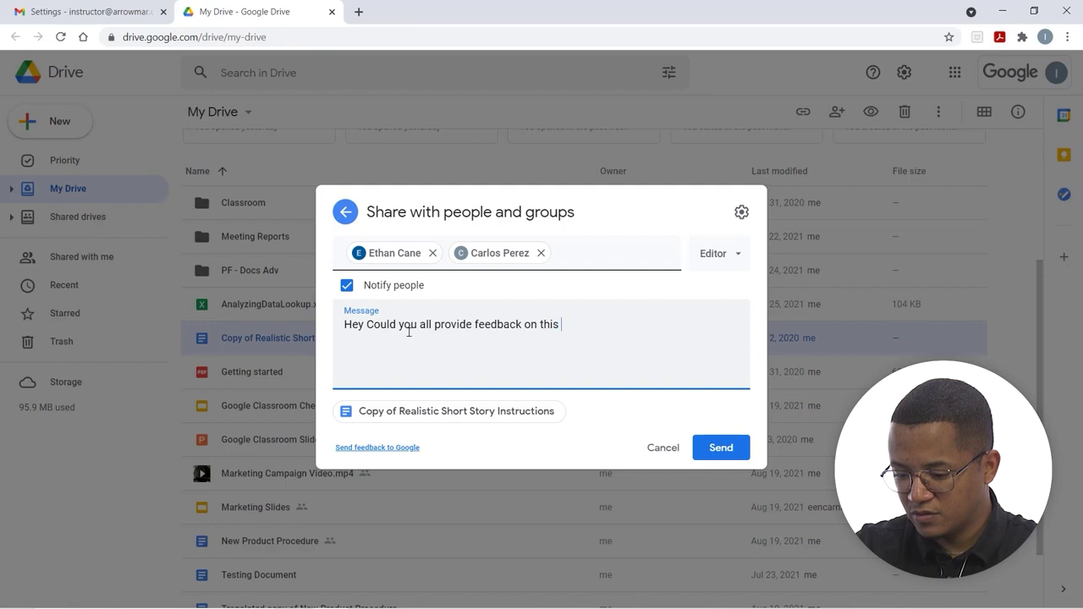
type("instruction s")
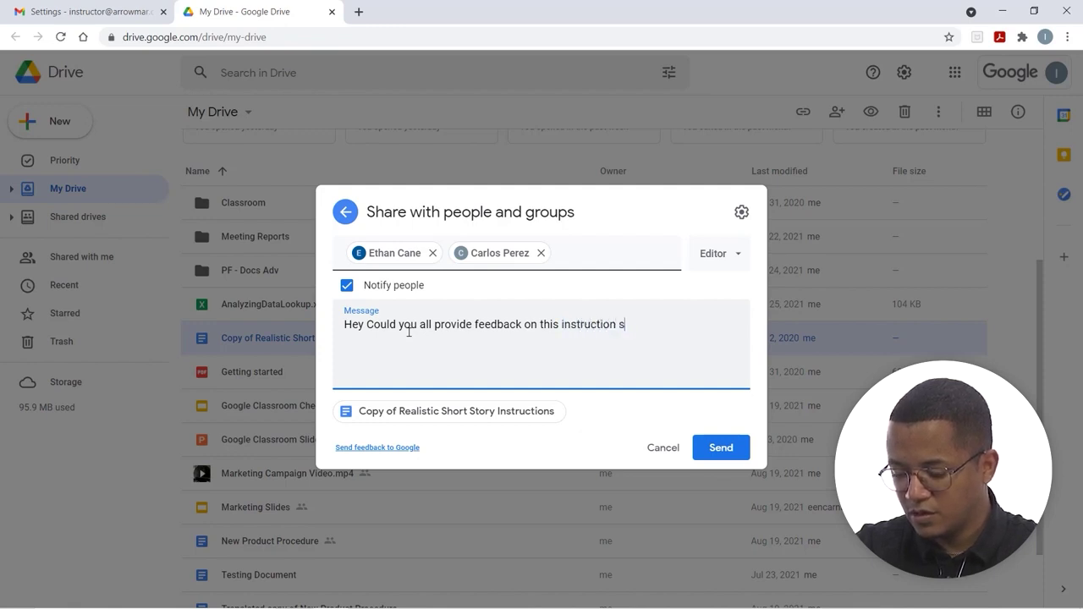
type("heet")
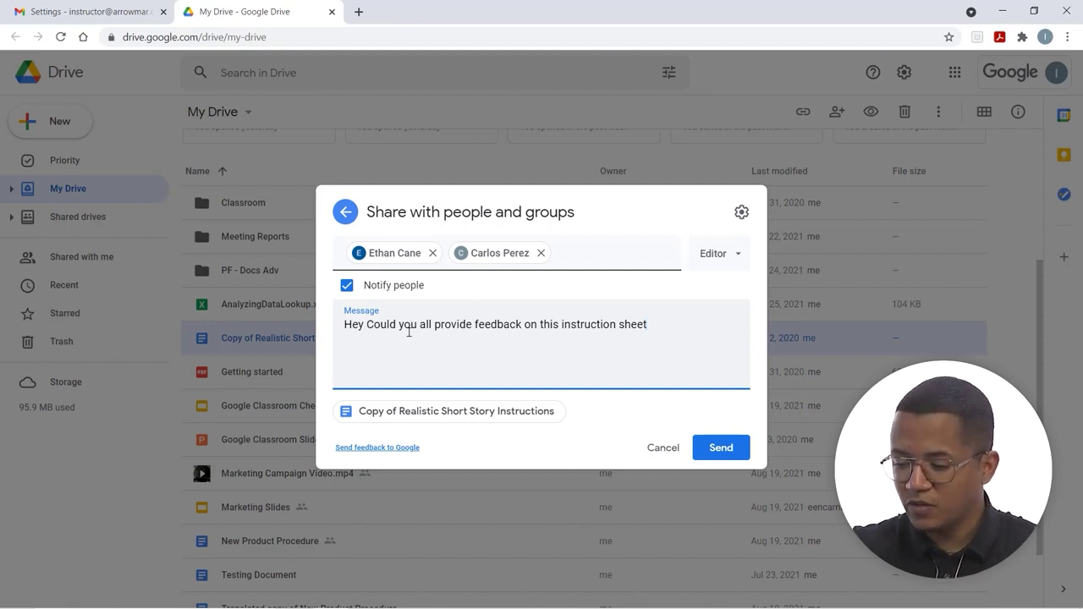
Step: Try the Commenter and Viewer roles for the two recipients and back out of the invitation
left_click(719, 262)
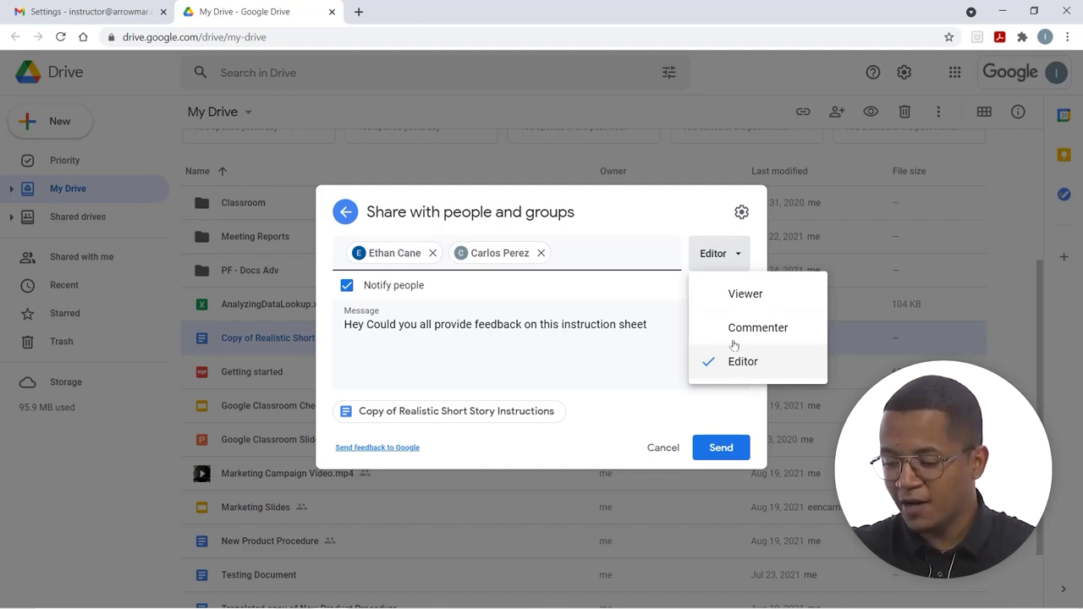
left_click(737, 330)
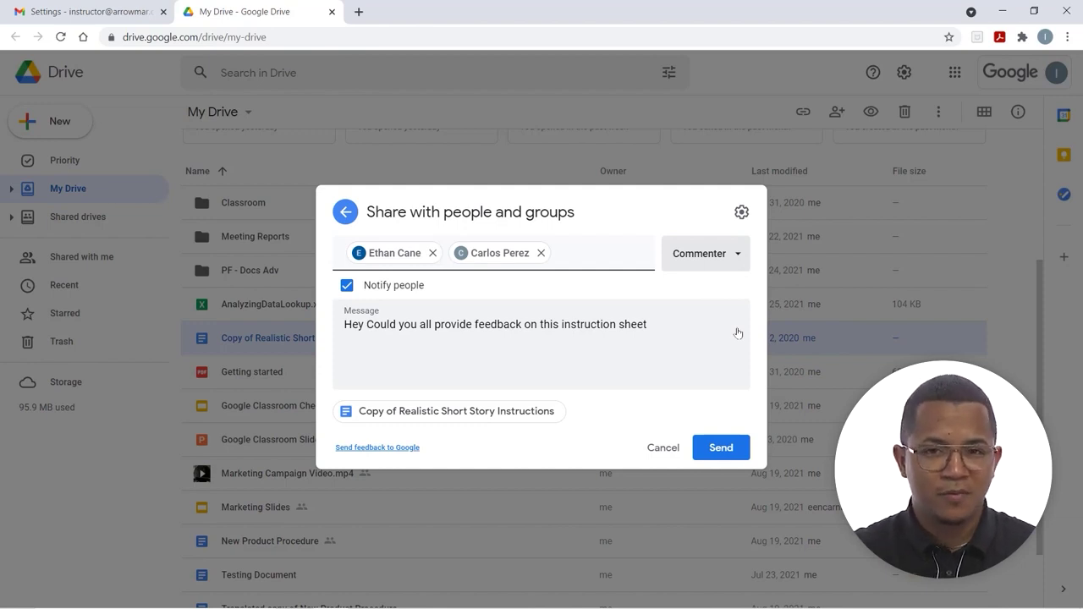
left_click(712, 269)
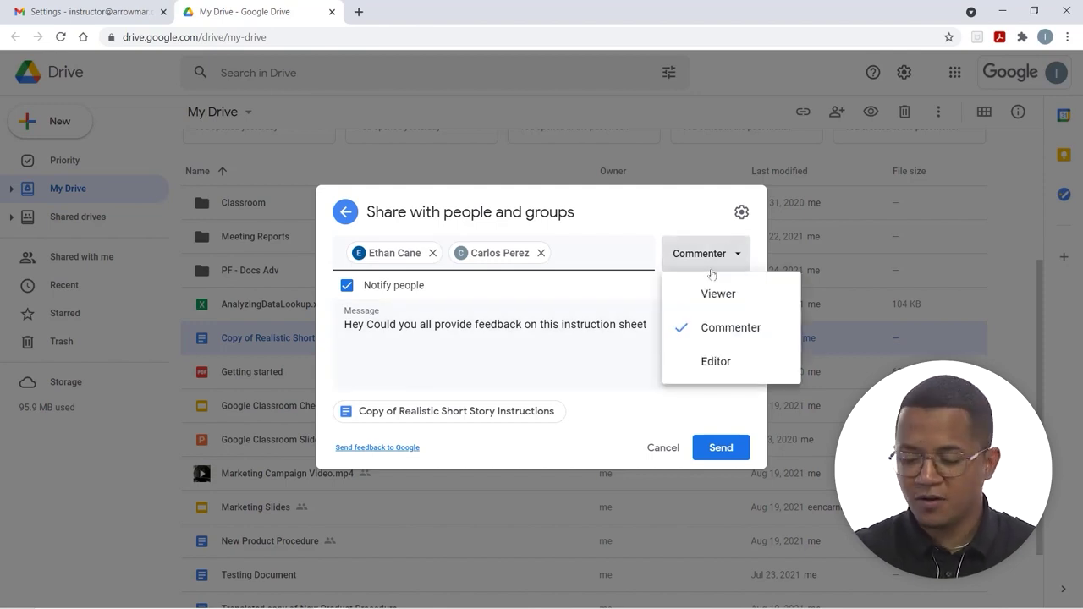
left_click(703, 296)
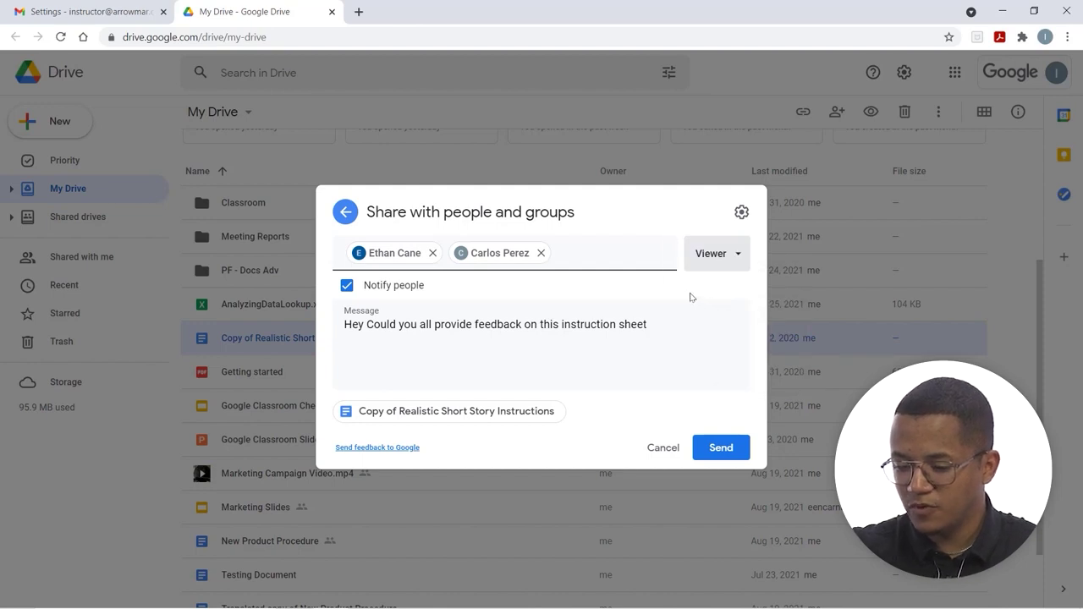
left_click(346, 222)
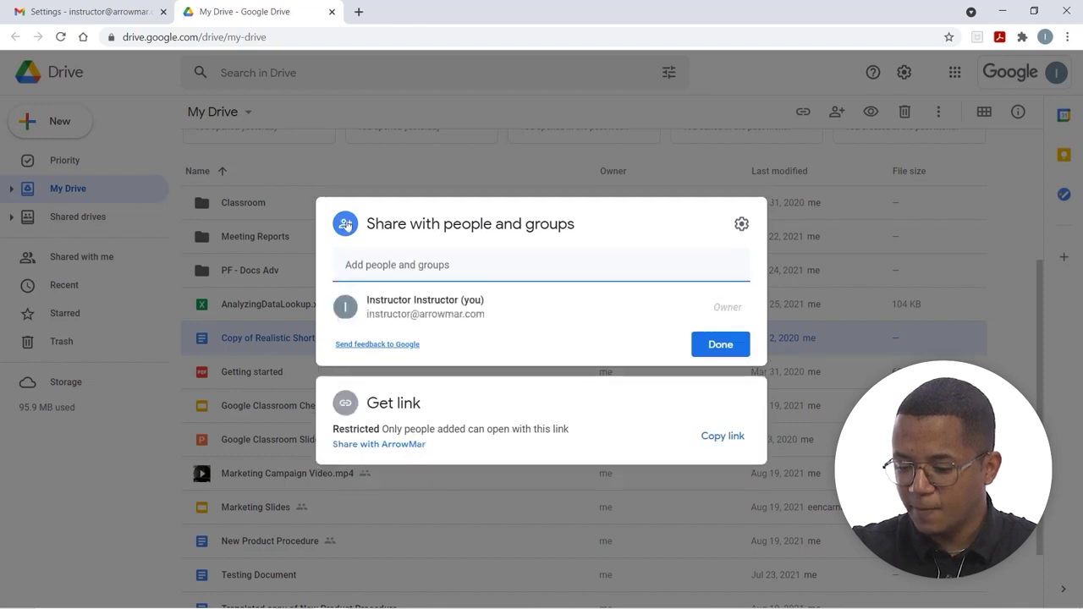
Step: Check the settings for sharing with people, and add one suggested coworker as a recipient
left_click(741, 224)
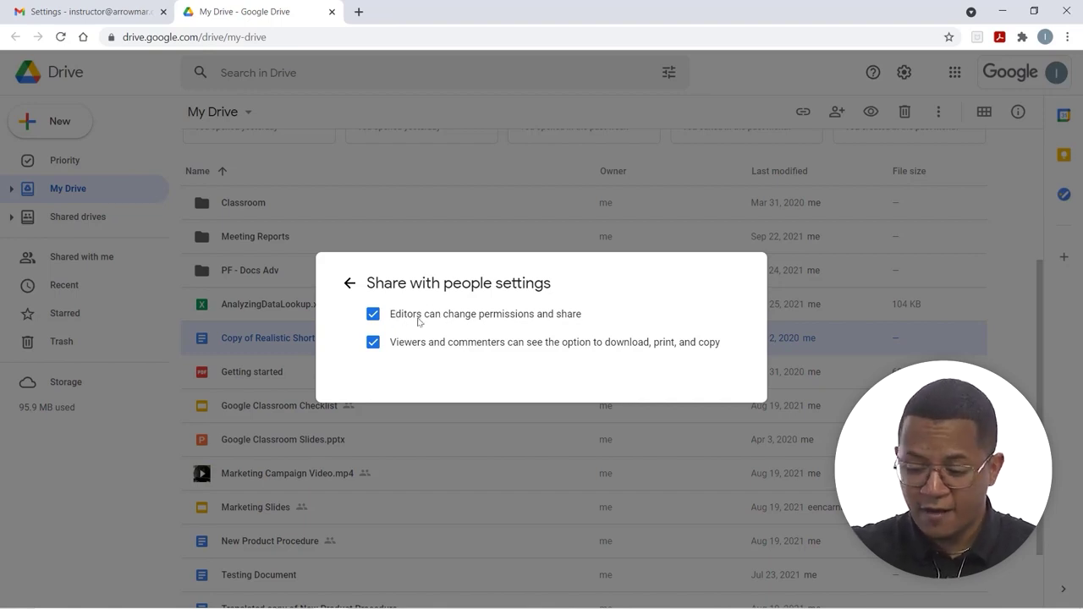
left_click(349, 283)
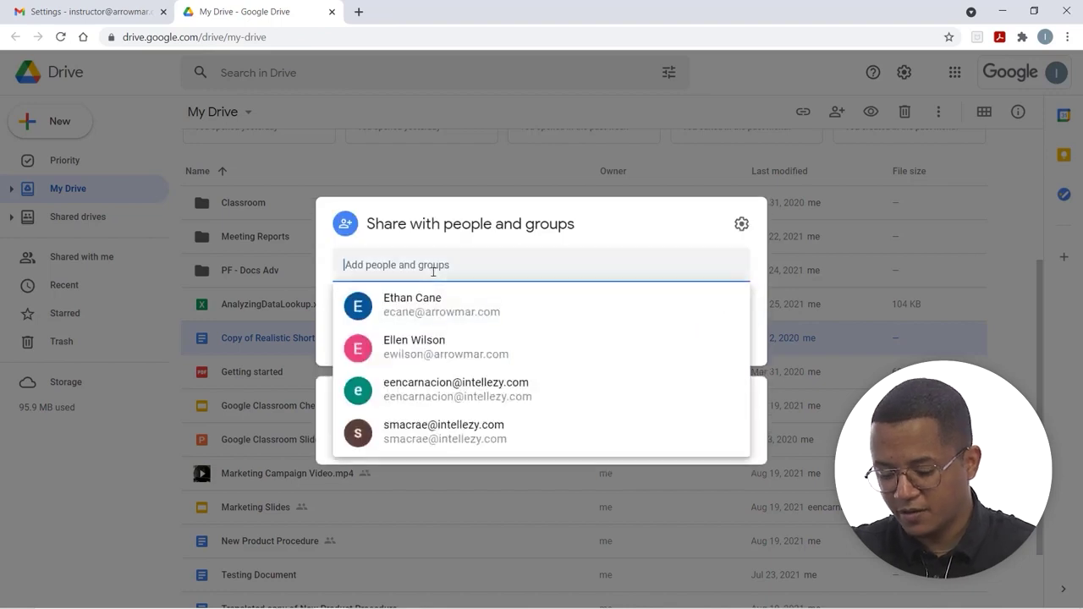
left_click(436, 297)
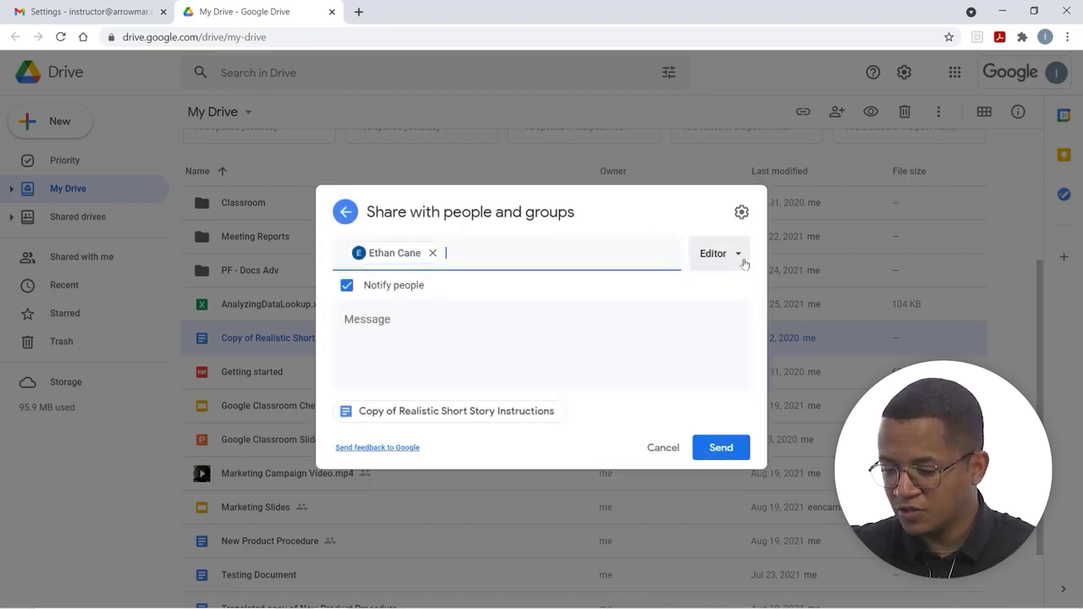
Step: Toggle the editors' sharing permission and the viewers' and commenters' download, print and copy option off and back on in the sharing settings
left_click(741, 214)
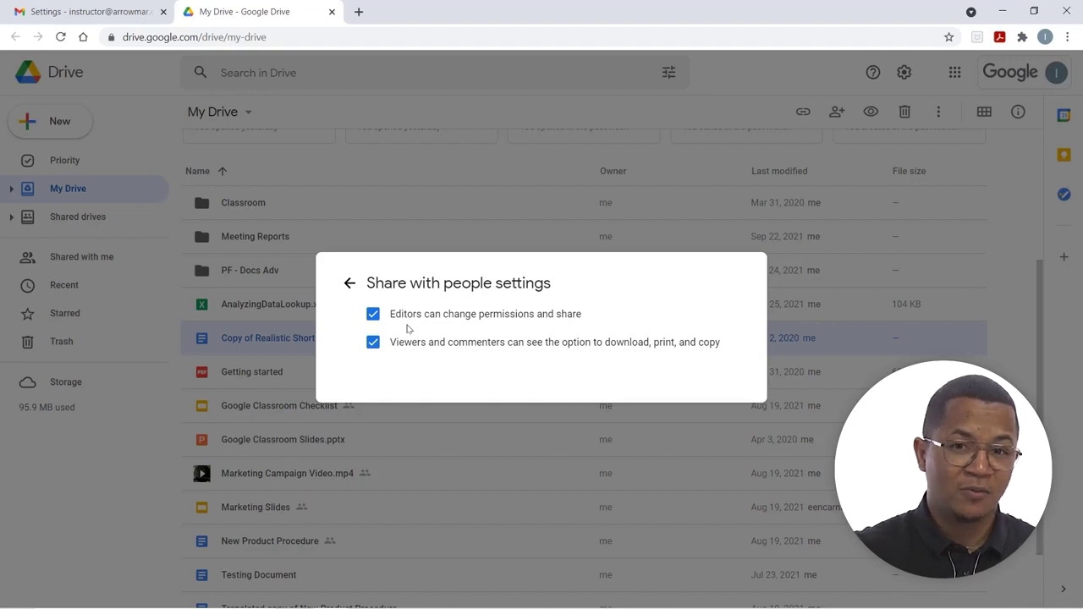
left_click(373, 315)
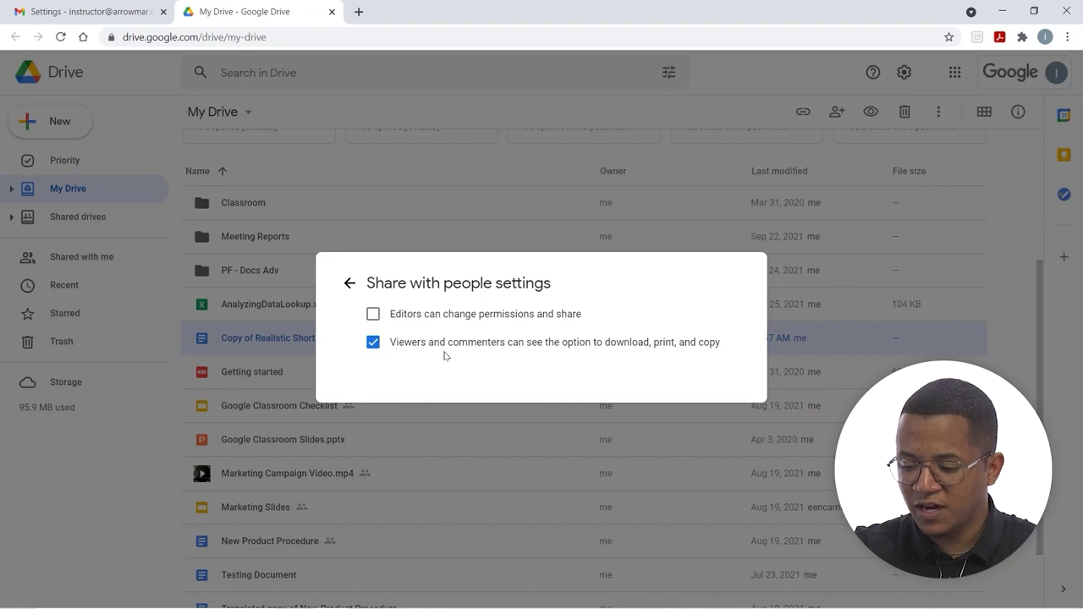
left_click(373, 315)
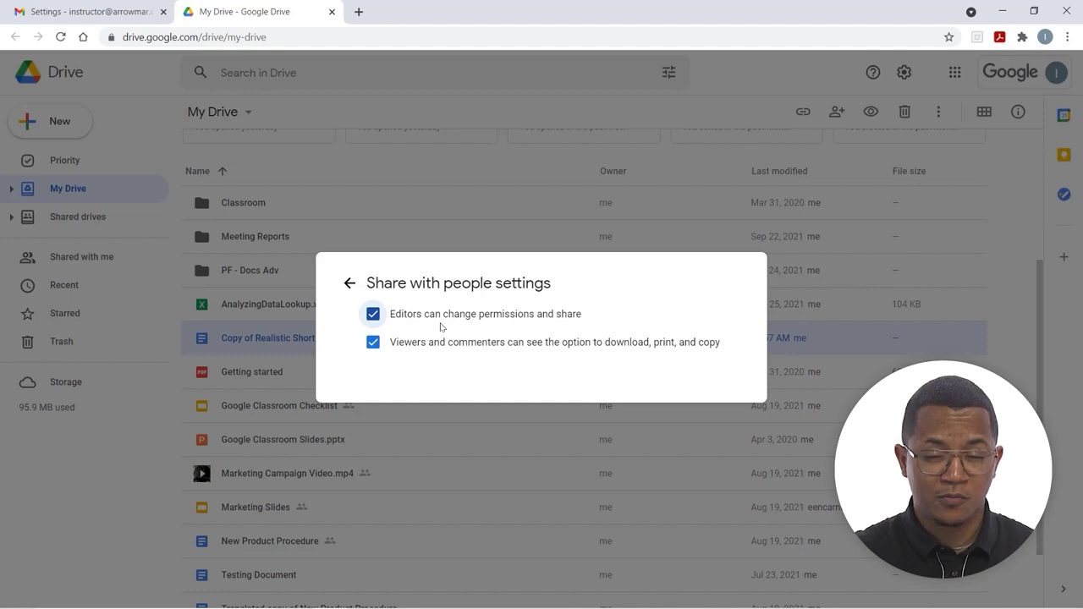
left_click(373, 343)
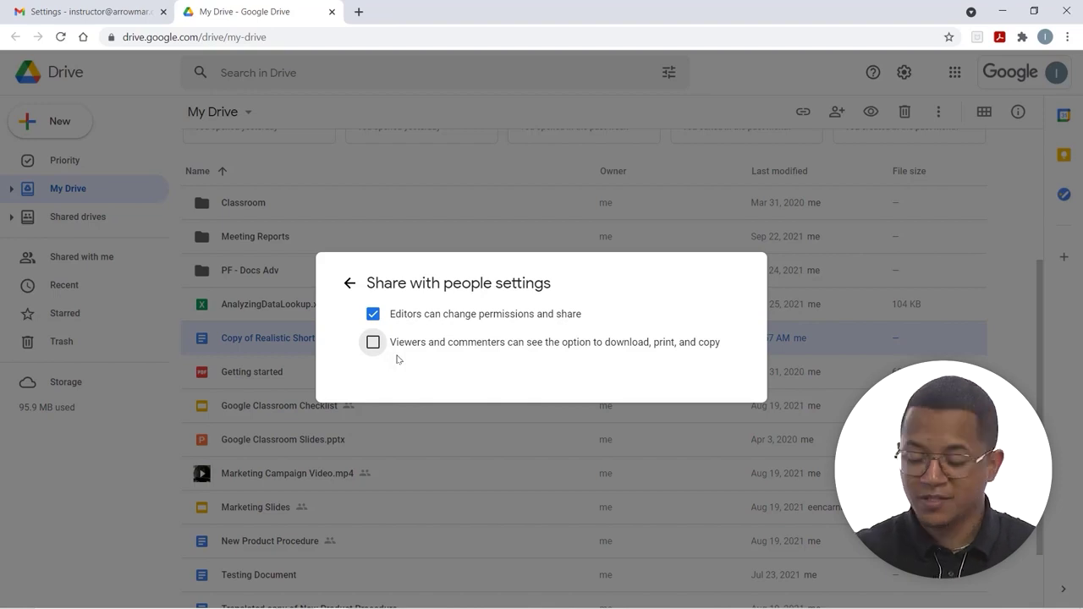
left_click(372, 342)
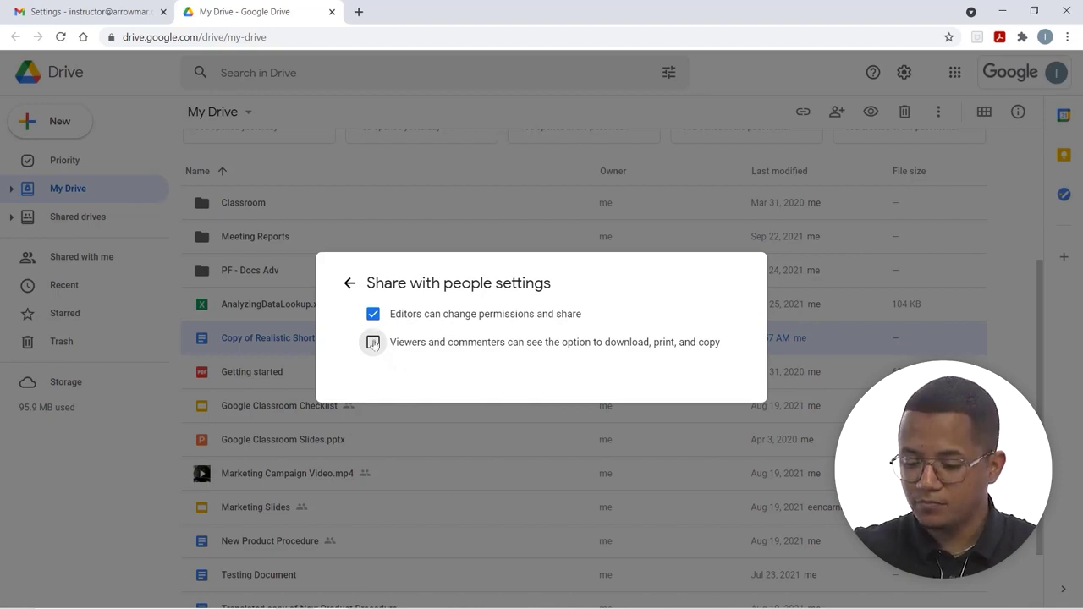
left_click(348, 283)
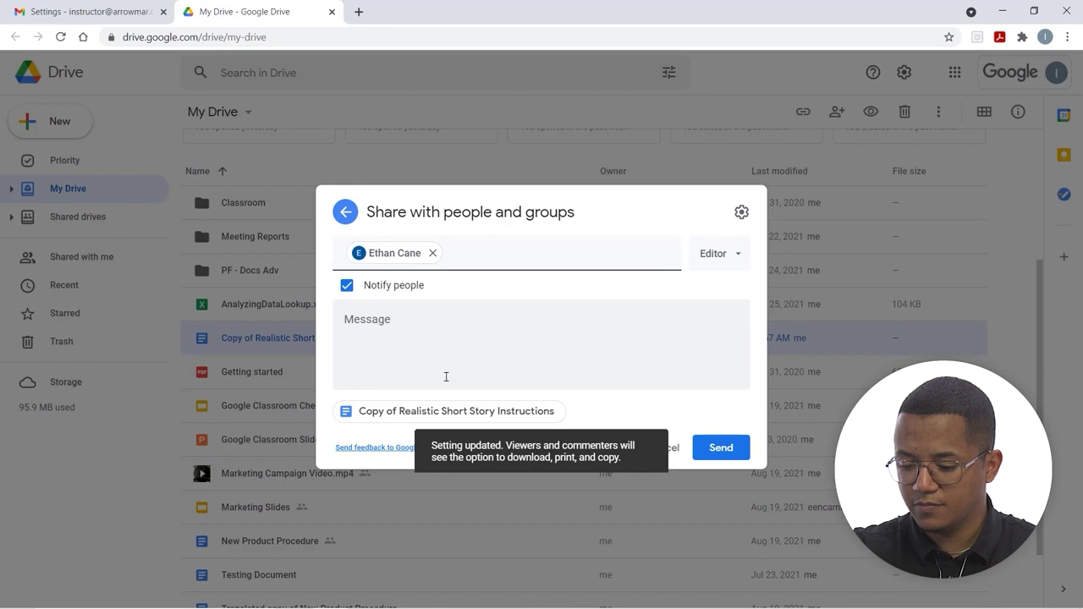
Step: Back out of the coworker invitation and copy the document's restricted link
left_click(346, 213)
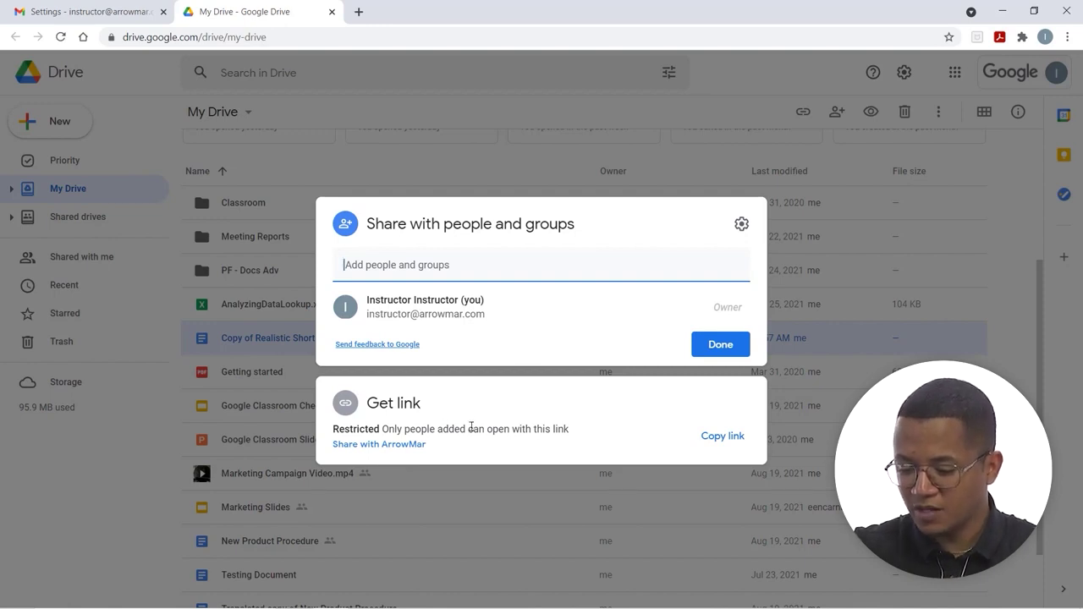
left_click(709, 438)
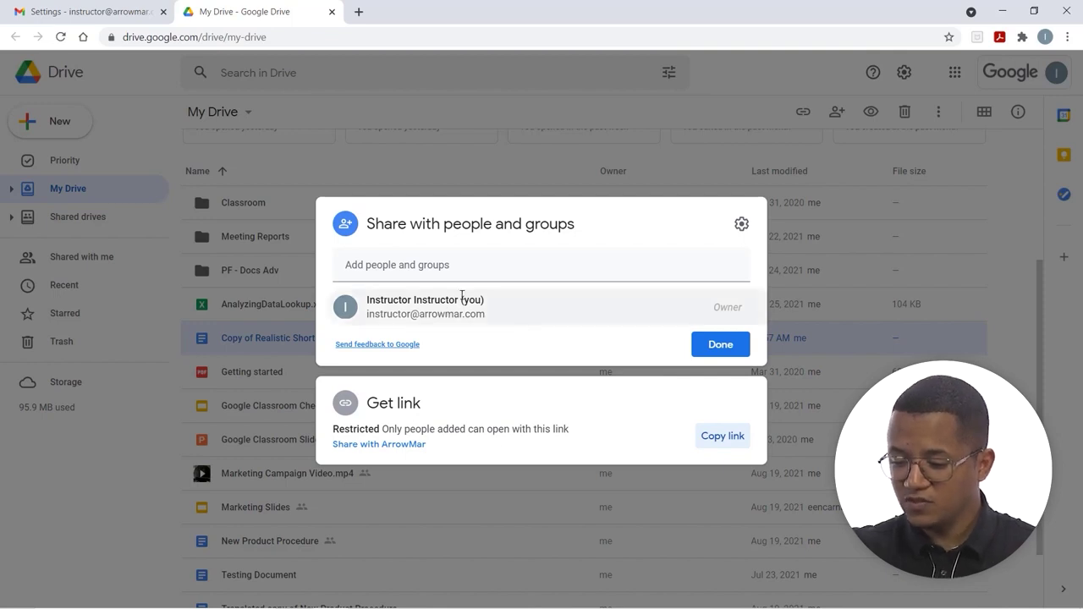
left_click(460, 269)
left_click(457, 302)
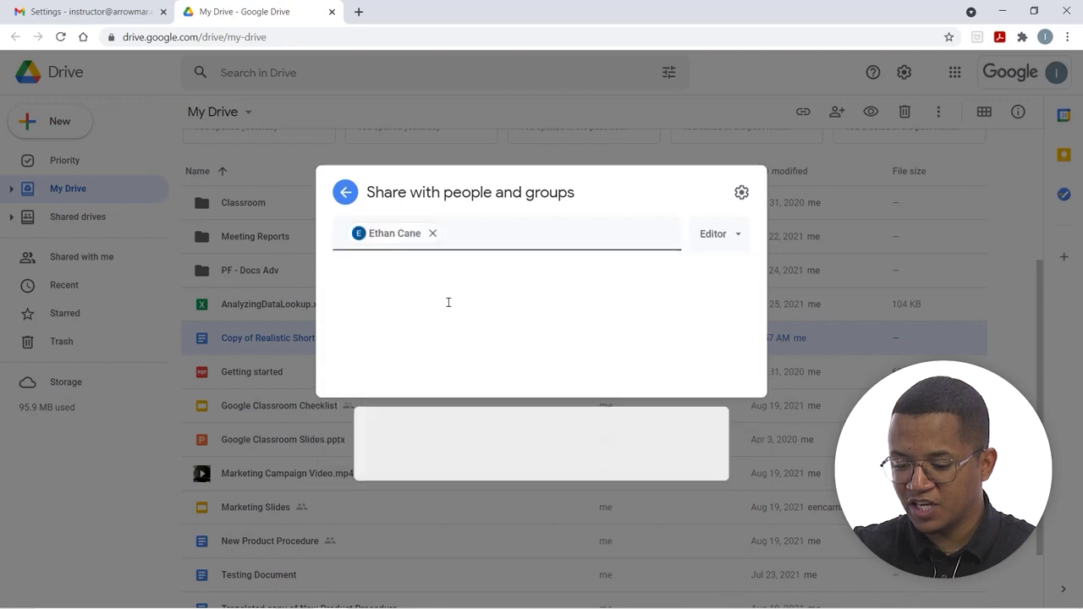
left_click(660, 449)
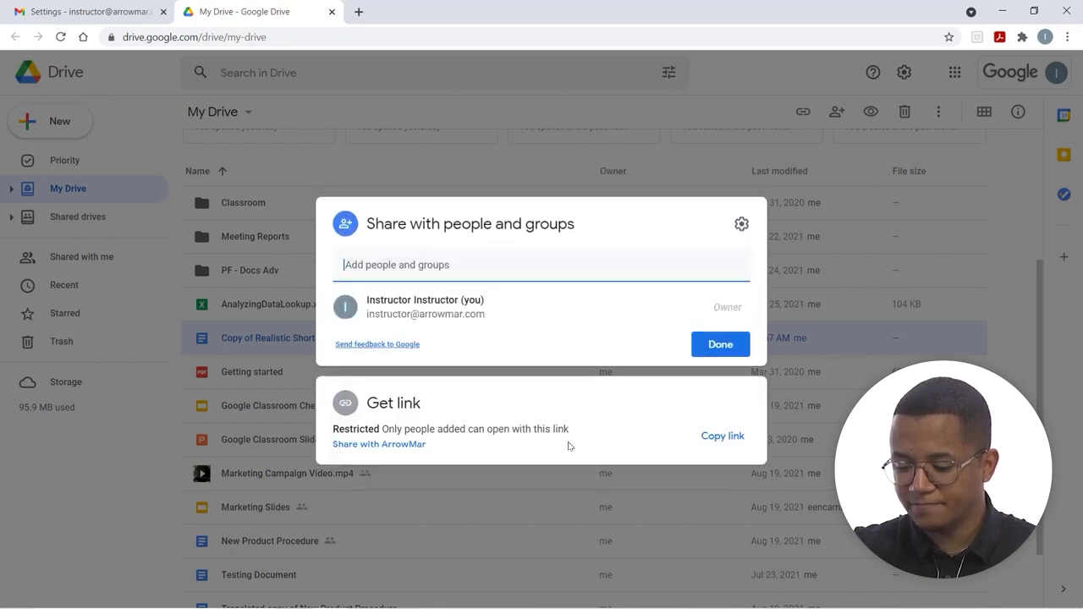
Step: Share the document's link with ArrowMar and widen its access to Anyone with the link
left_click(364, 444)
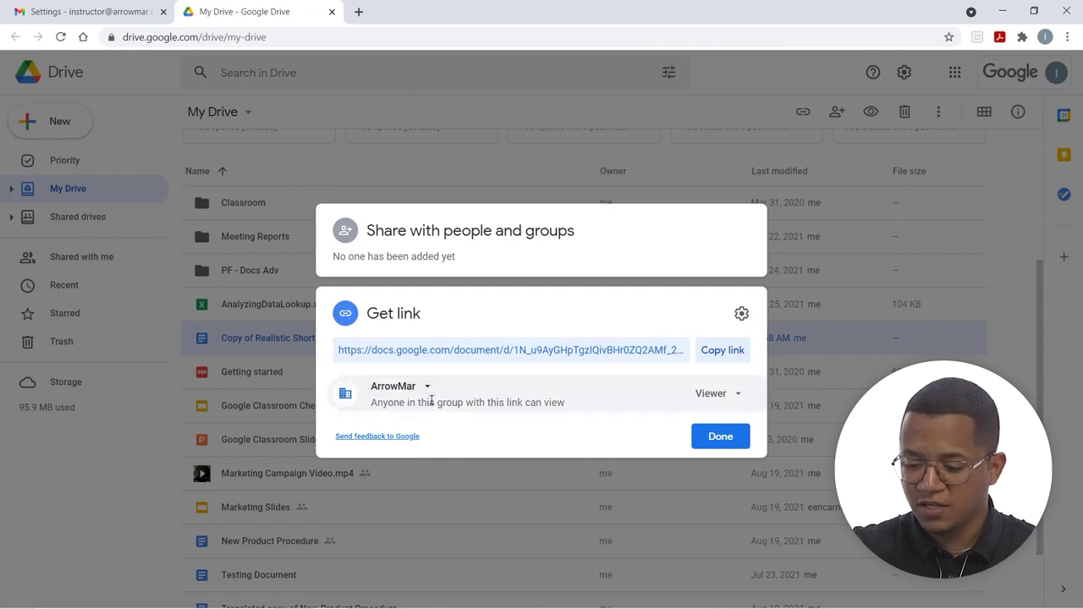
left_click(427, 388)
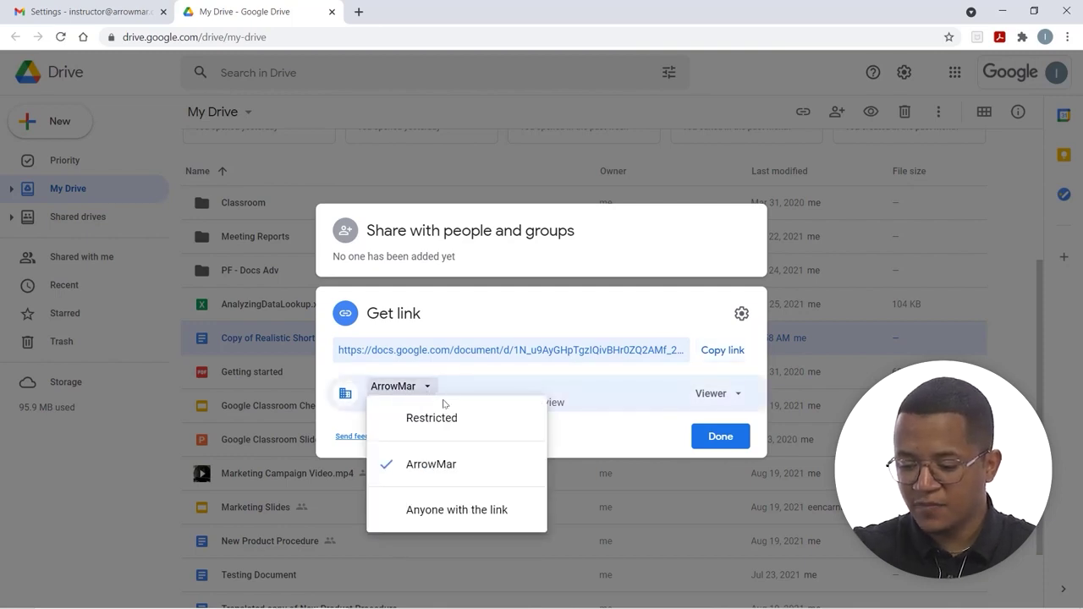
left_click(542, 380)
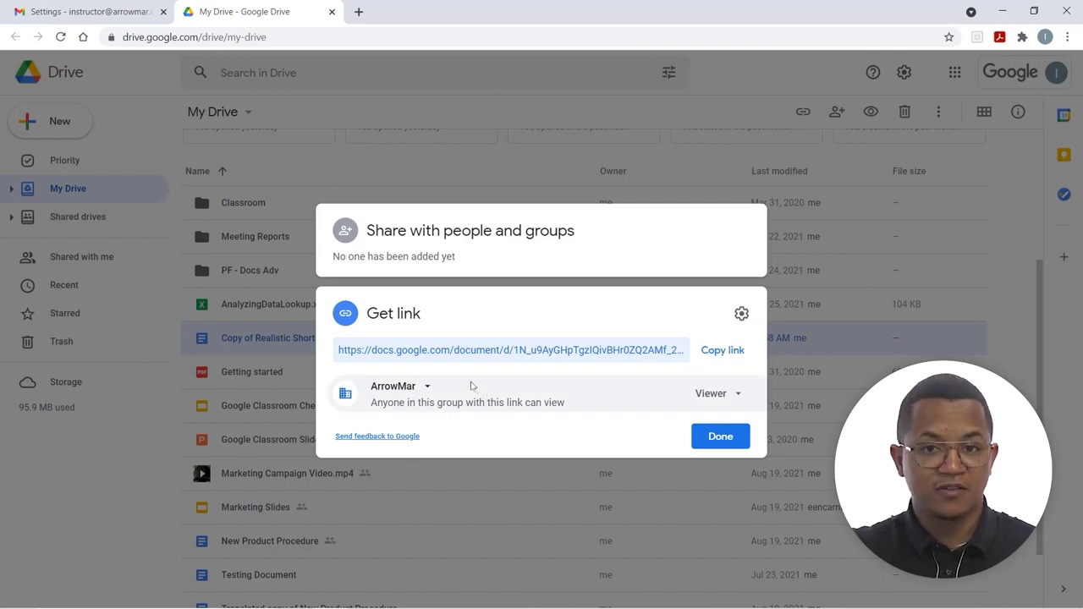
left_click(414, 387)
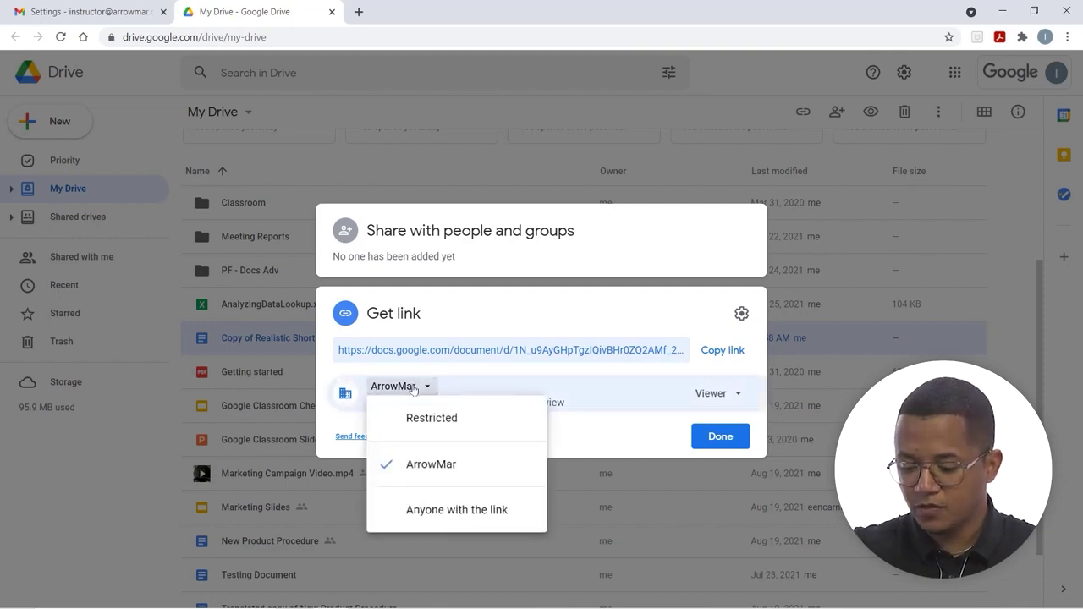
left_click(419, 512)
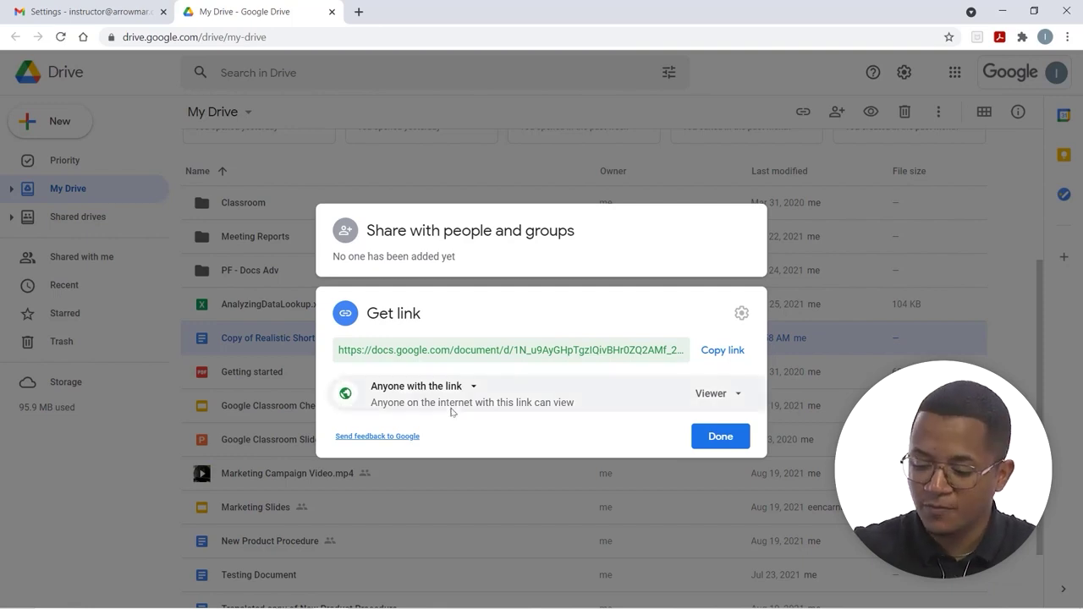
Step: Check the roles available to anyone with the link, and set the link's access to Restricted
left_click(704, 394)
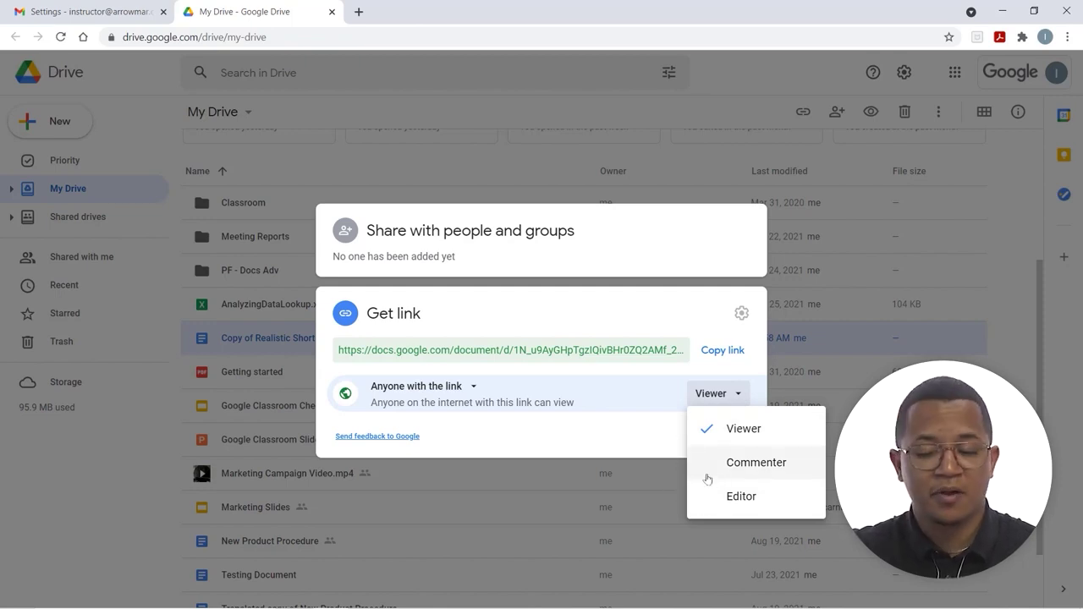
left_click(496, 389)
left_click(458, 388)
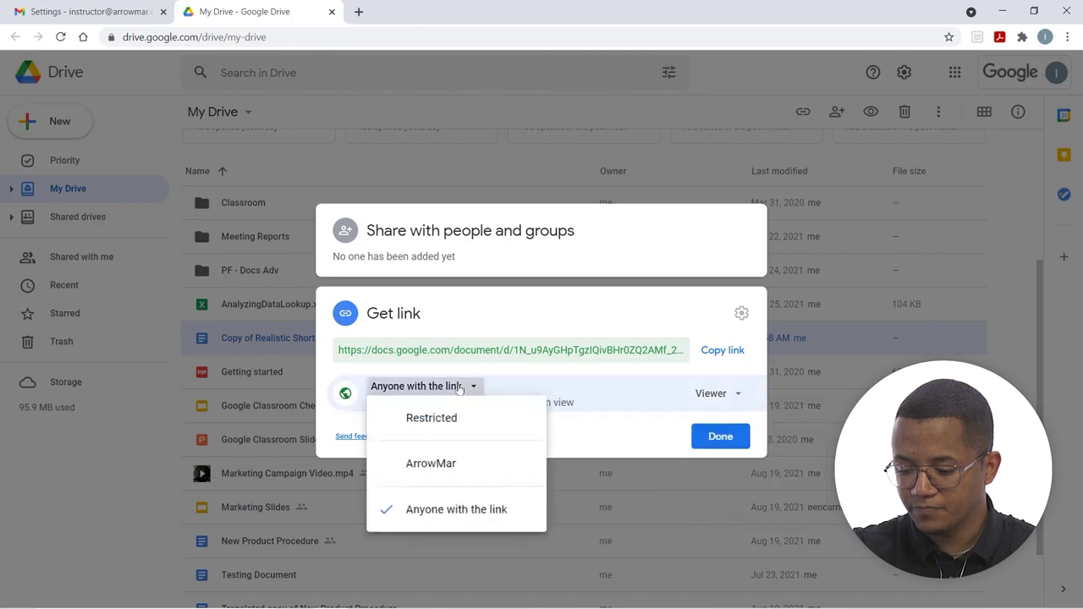
left_click(457, 416)
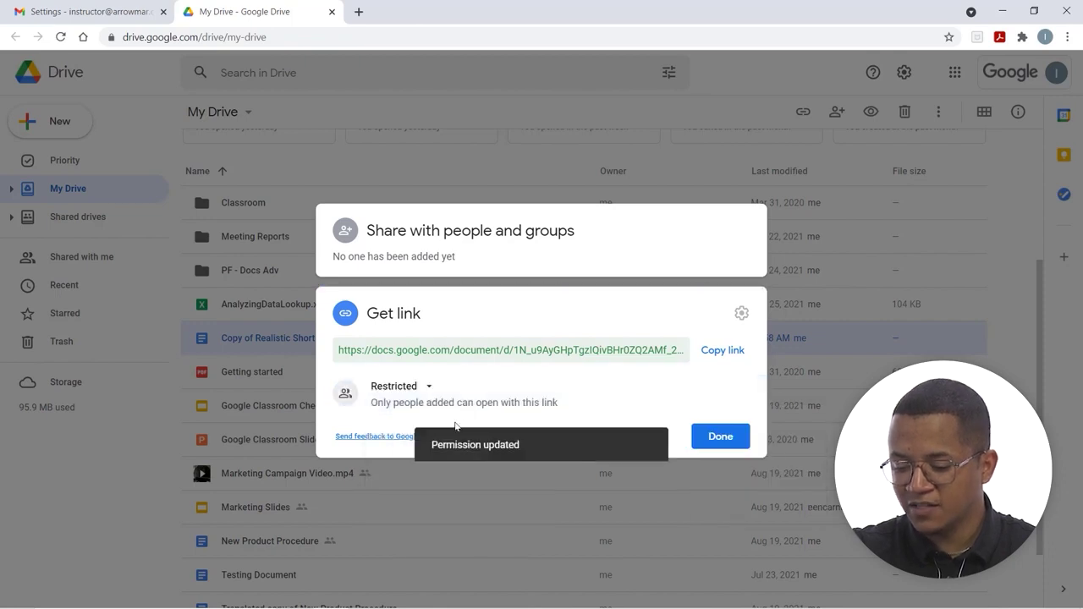
Step: Set the link's access to ArrowMar and check the link settings for the option letting people in ArrowMar search for the file
left_click(428, 384)
left_click(458, 463)
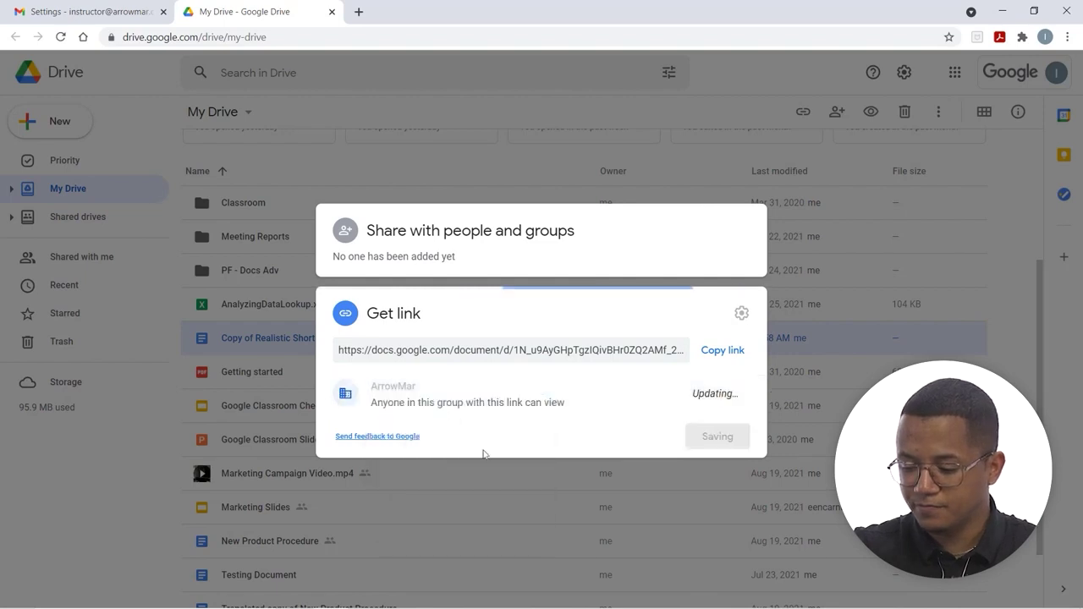
left_click(740, 314)
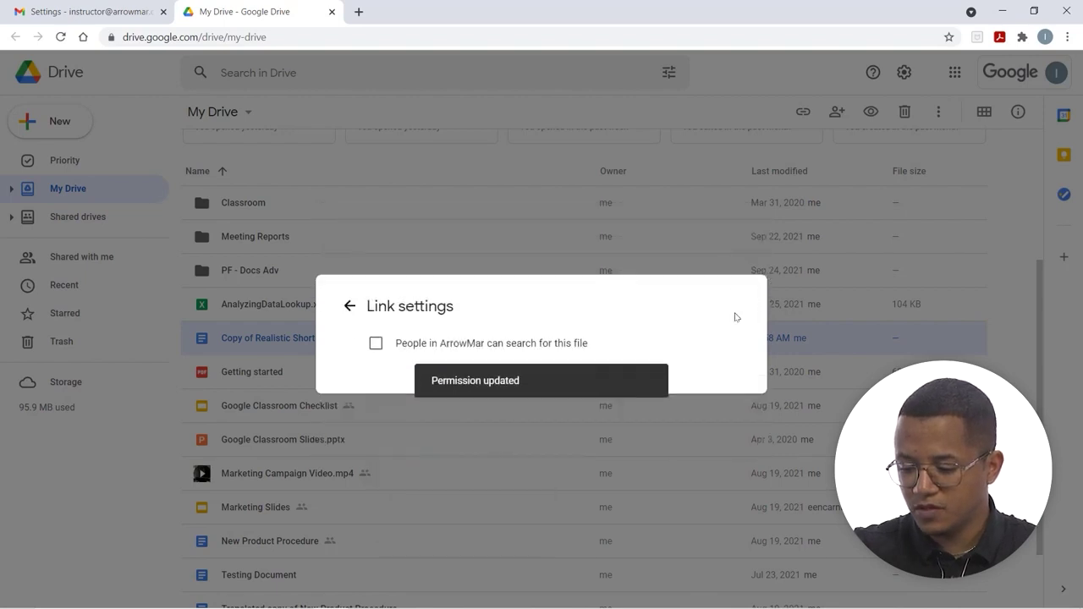
left_click(350, 305)
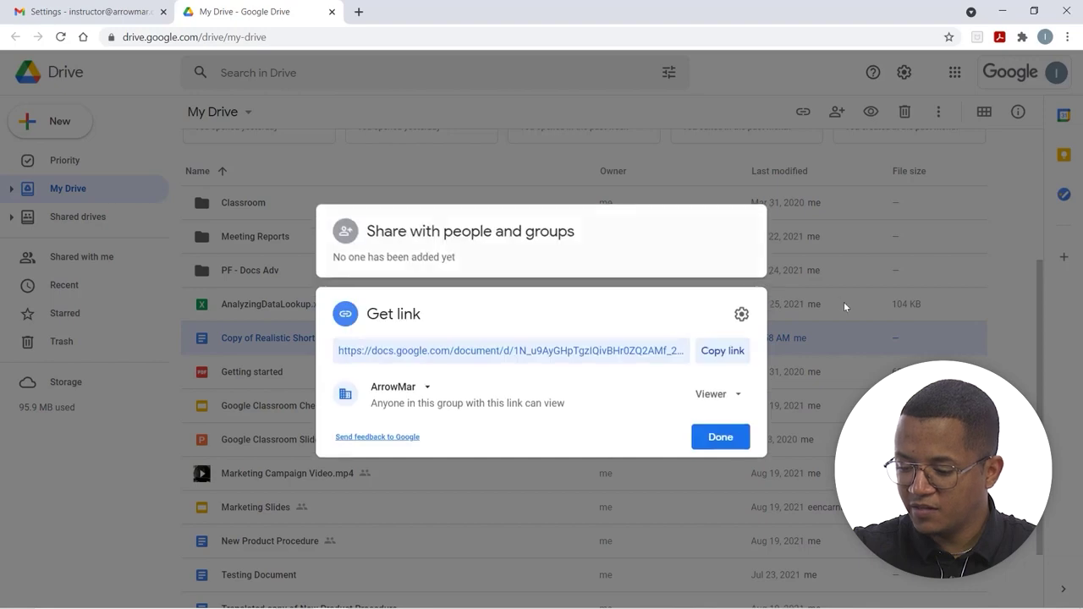
left_click(741, 326)
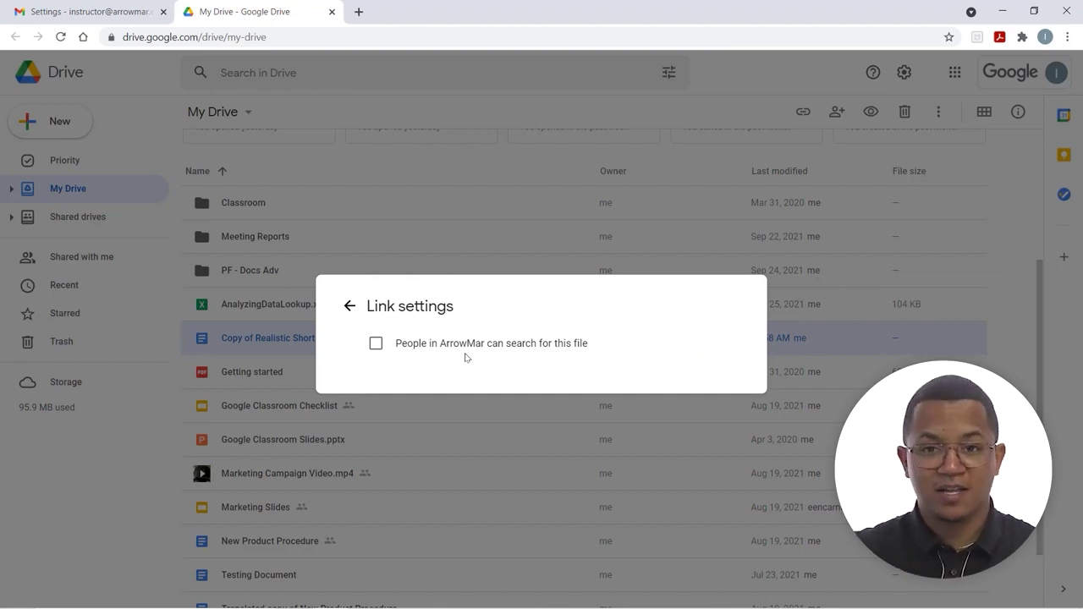
left_click(350, 306)
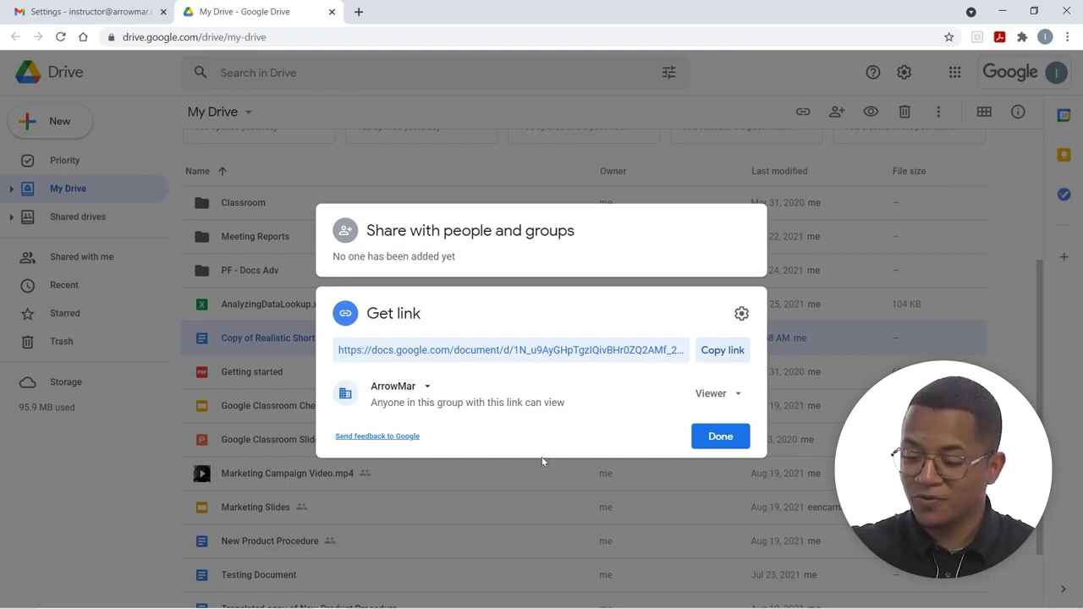
Step: Review the options for sharing with people and groups and the access levels available for the document's link
left_click(449, 240)
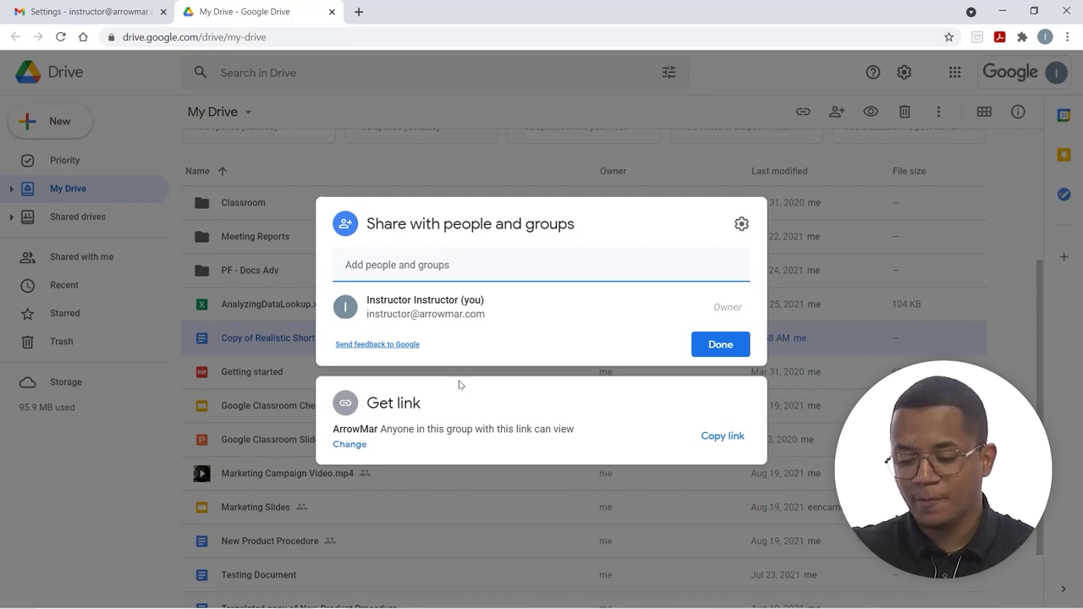
left_click(501, 406)
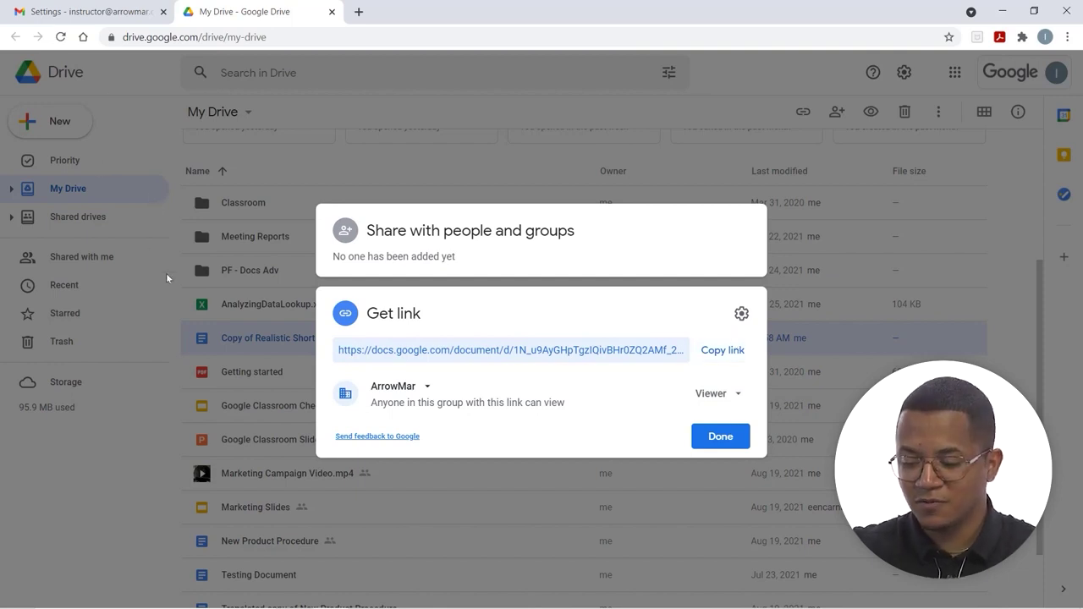
left_click(427, 387)
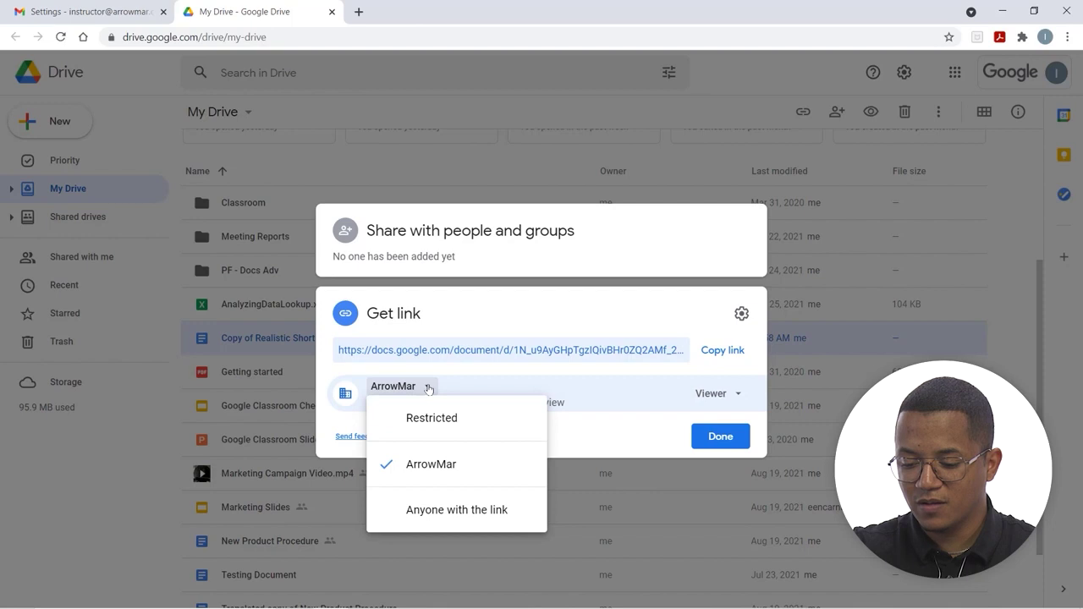
left_click(428, 387)
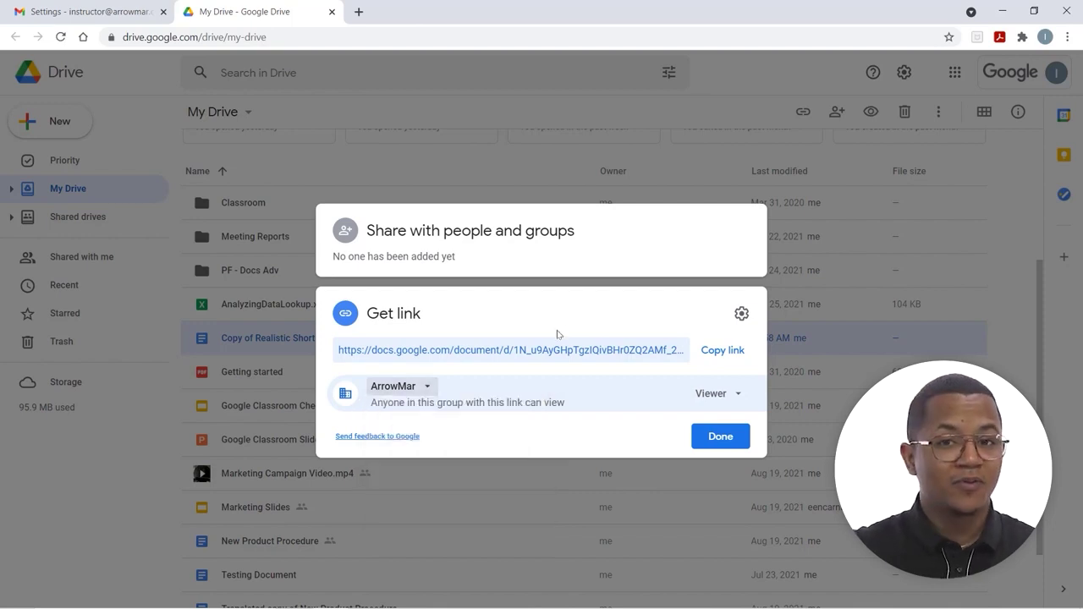